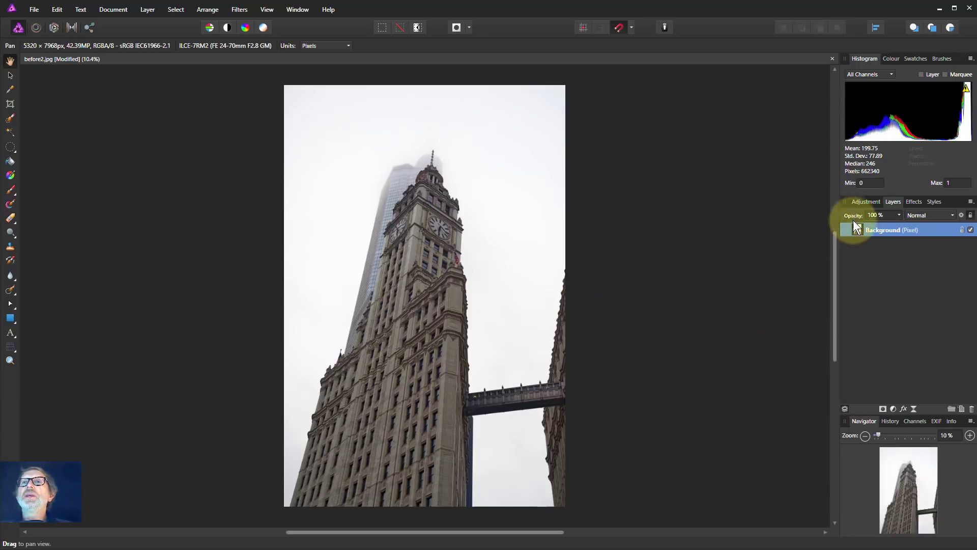
Step: Add a Curves adjustment, dock its editor beside the photo and enable Picker sampling
mouse_move(857, 124)
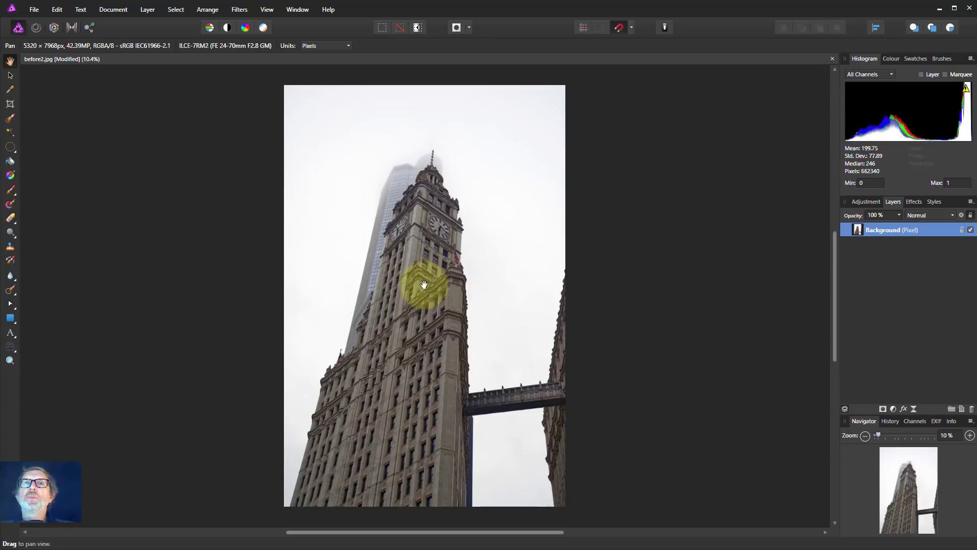
mouse_move(951, 107)
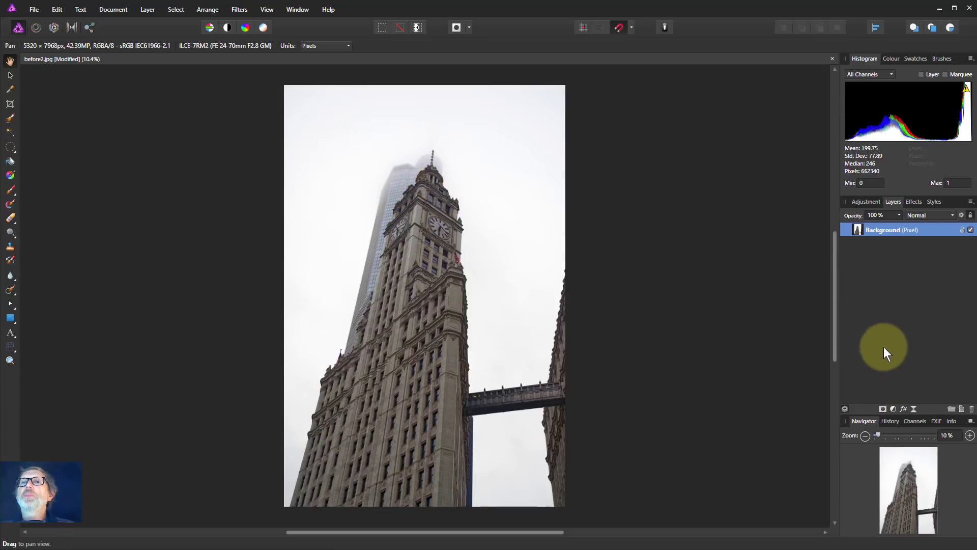
left_click(894, 410)
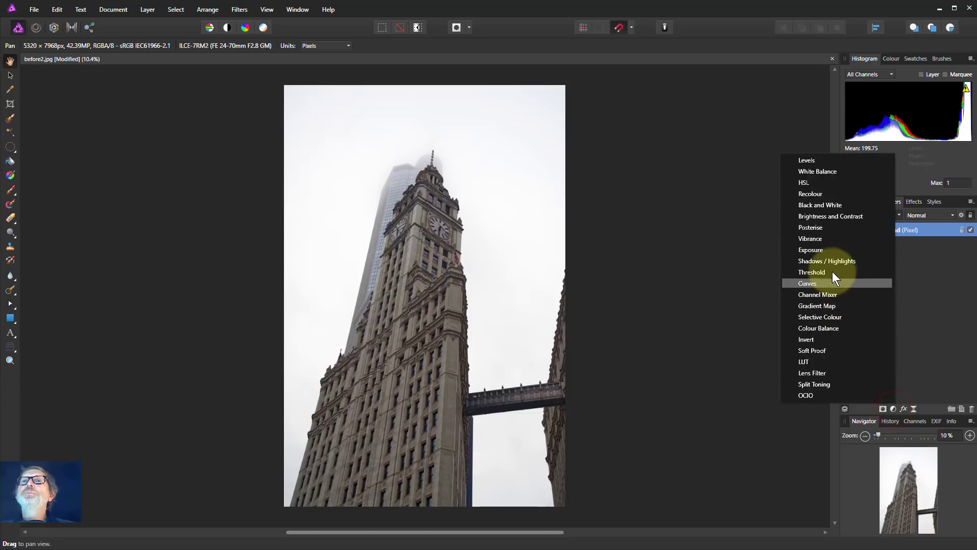
left_click(813, 281)
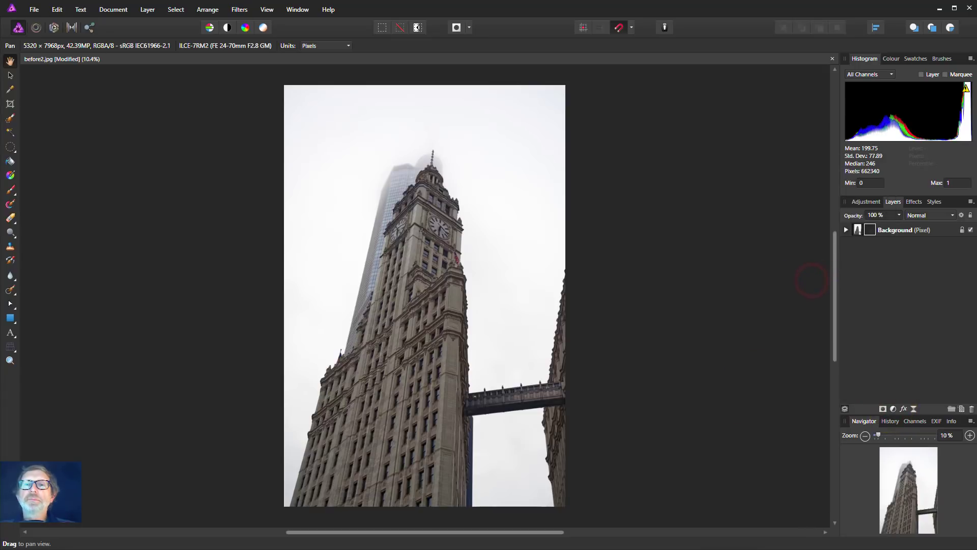
left_click_drag(824, 184, 691, 152)
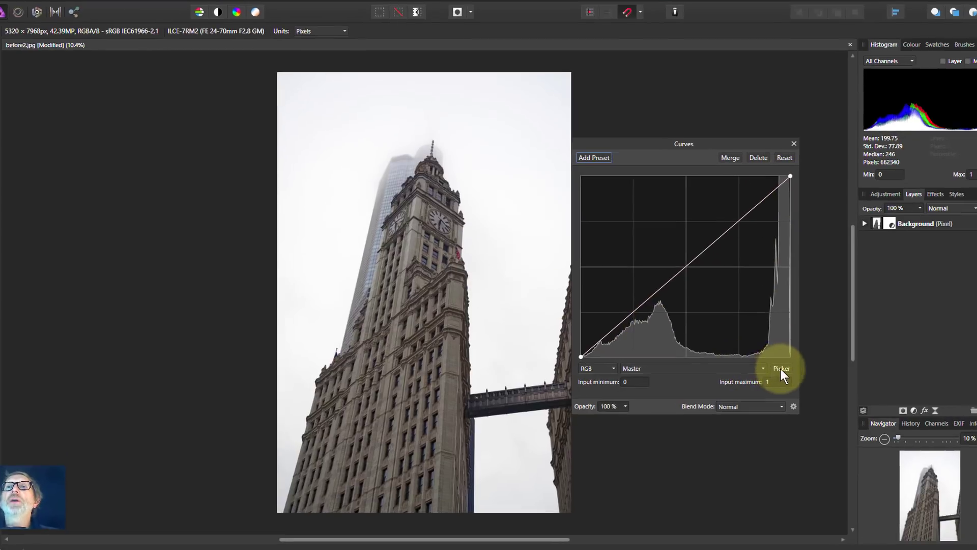
left_click(781, 369)
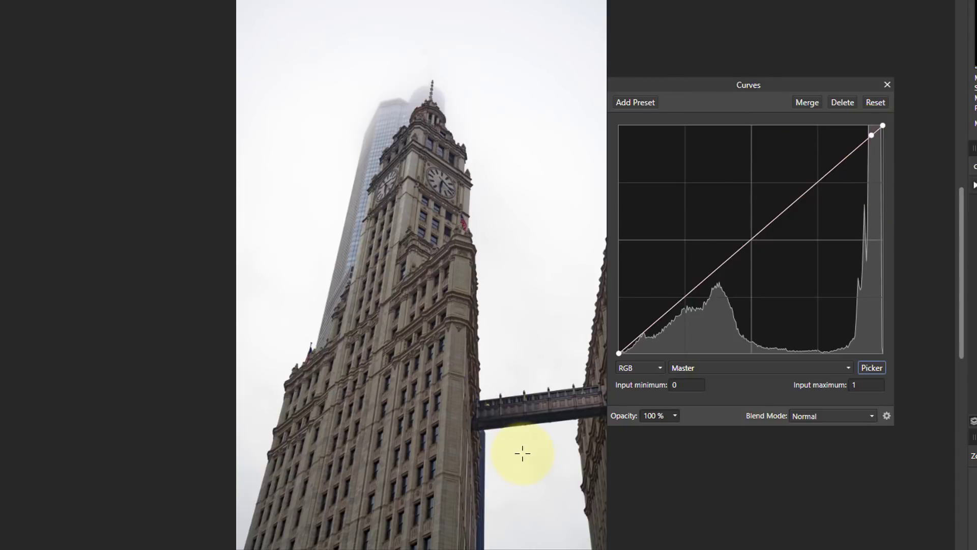
Step: Sample the sky, tower top and tower face to add three Master curve points
left_click(542, 524)
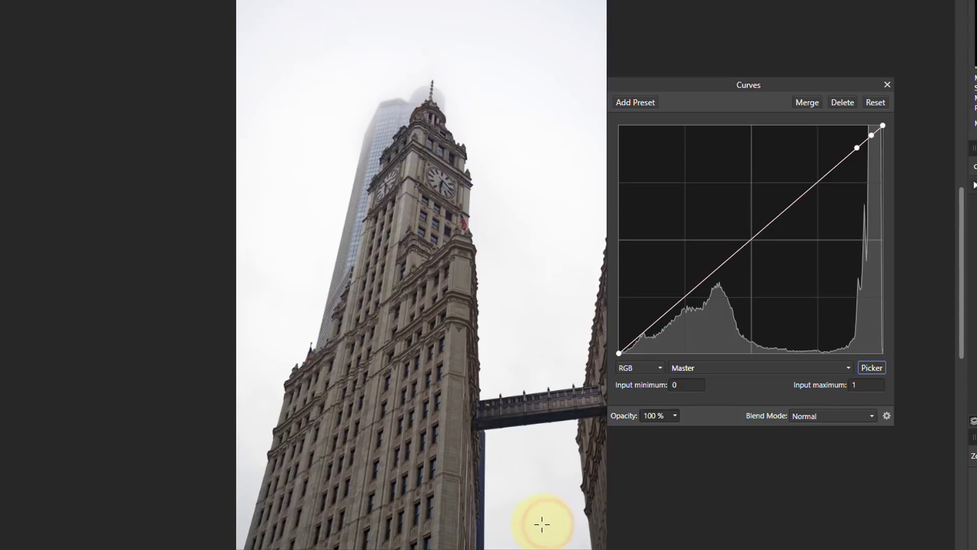
left_click(417, 99)
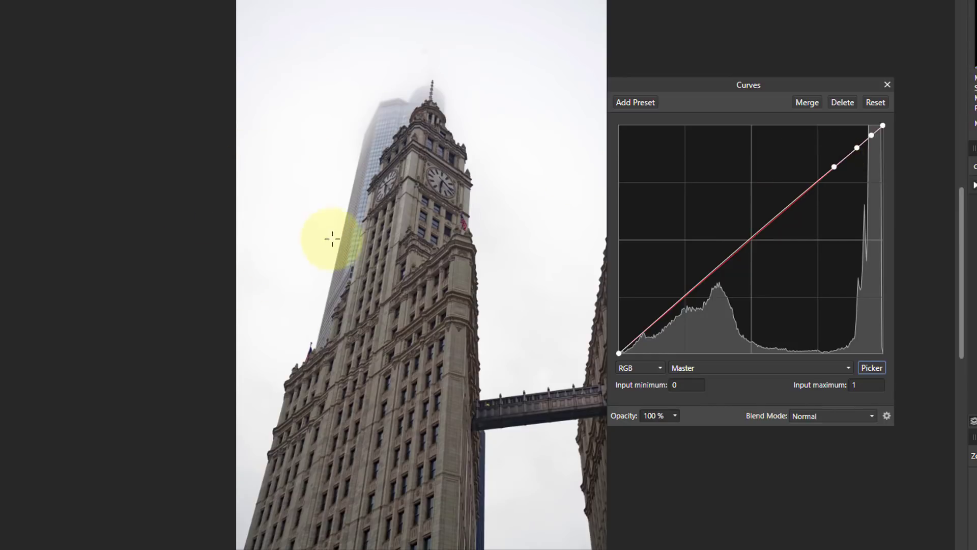
left_click(351, 245)
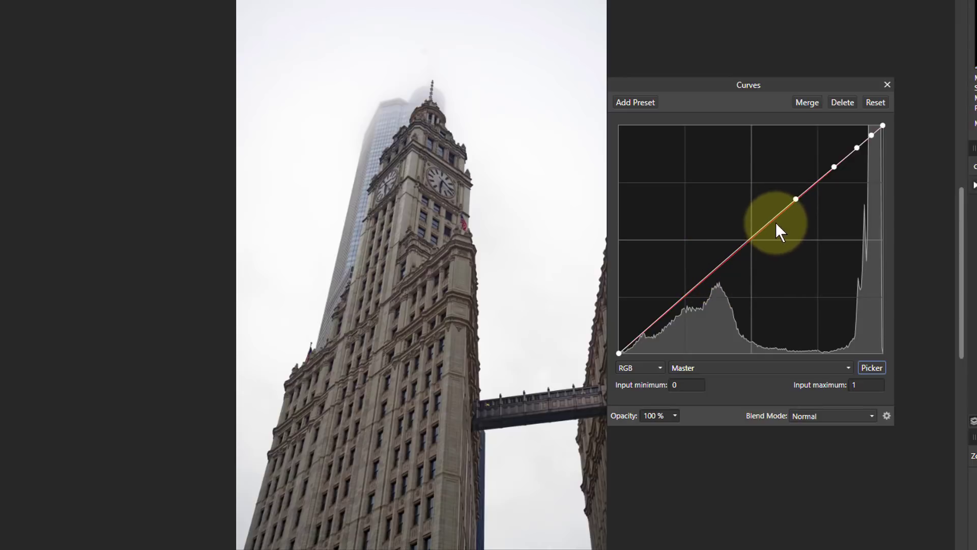
Step: Raise the midtone point up-left and pull a new shadow point slightly down
left_click_drag(768, 221, 759, 200)
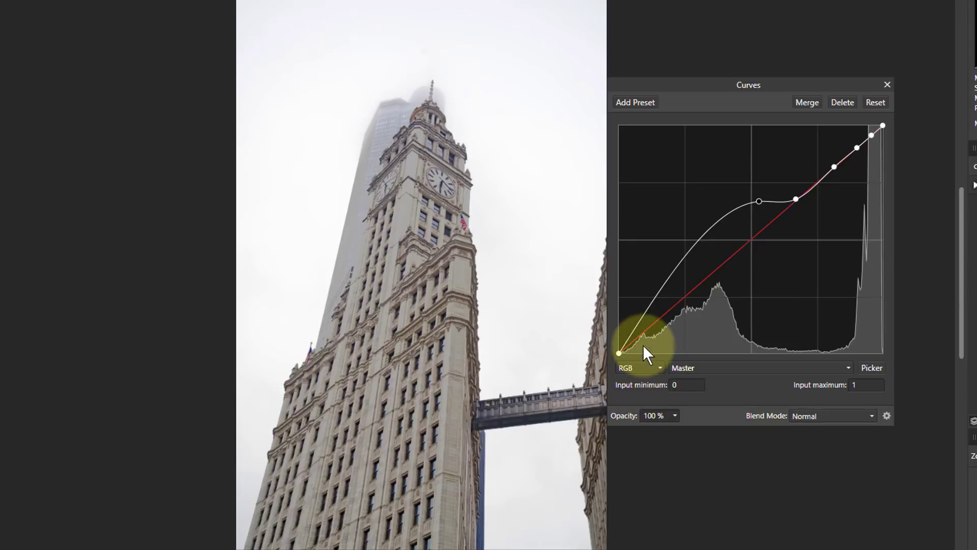
left_click_drag(635, 338, 637, 345)
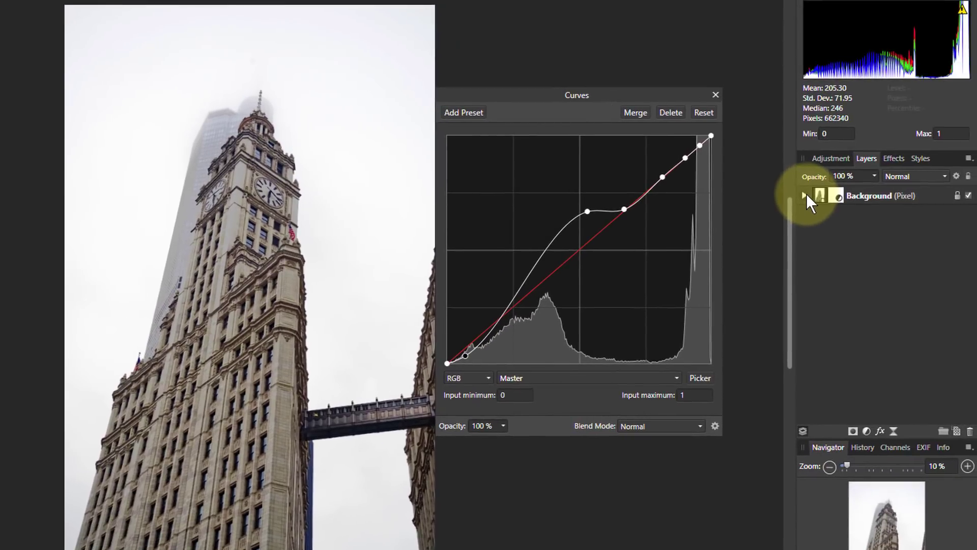
Step: Expand Background and toggle the Curves Adjustment off and on twice, leaving it visible
left_click(974, 185)
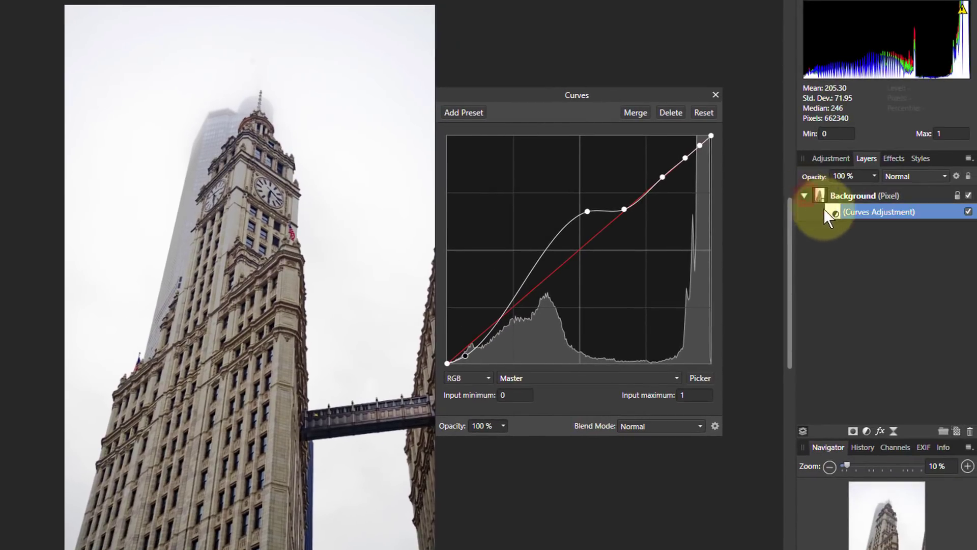
left_click(968, 212)
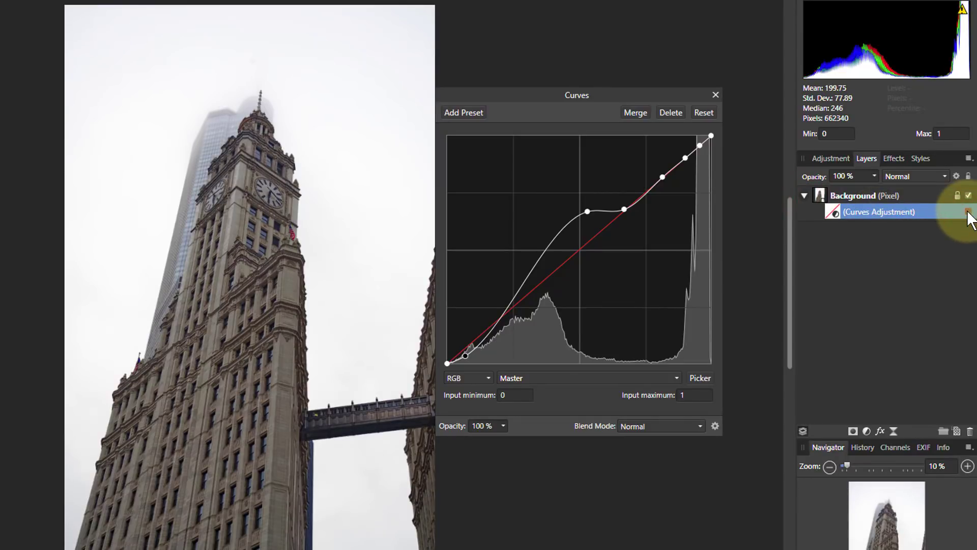
left_click(967, 212)
left_click(968, 211)
left_click(968, 211)
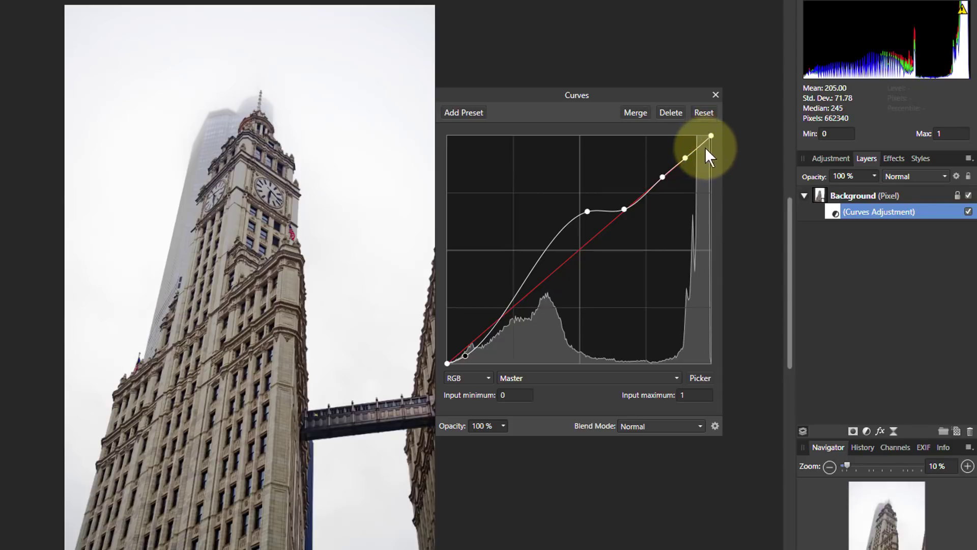
Step: Drag the upper highlight point down to create a dip that darkens the sky
left_click(685, 158)
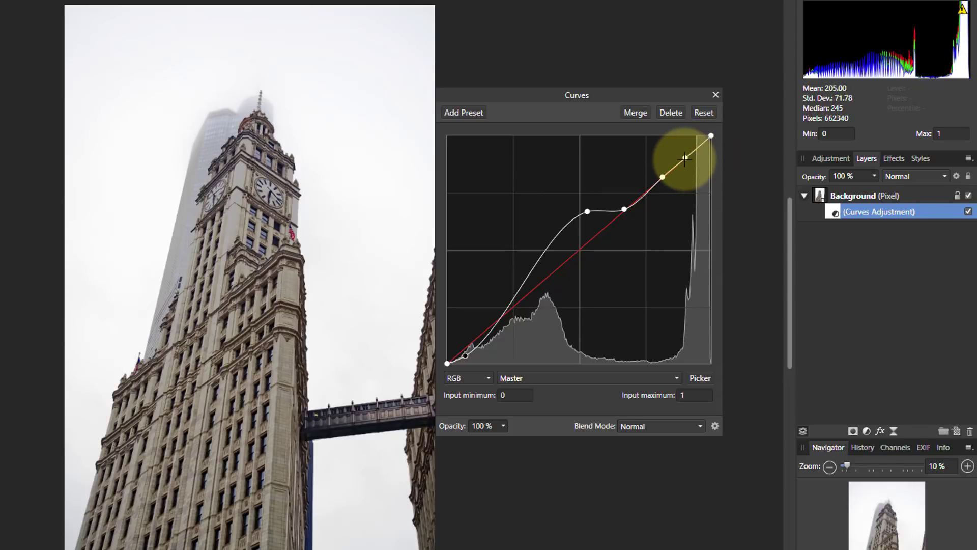
left_click_drag(685, 158, 690, 188)
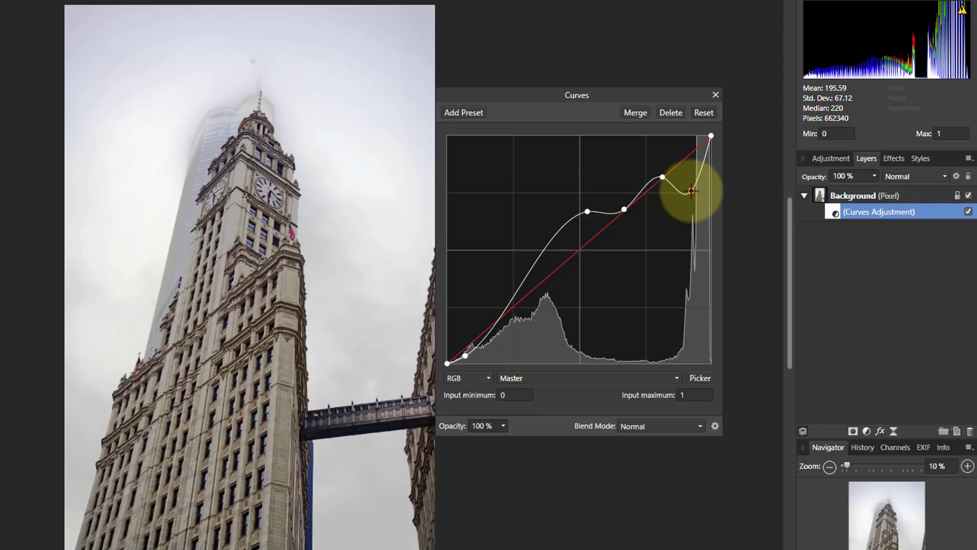
left_click_drag(691, 191, 694, 198)
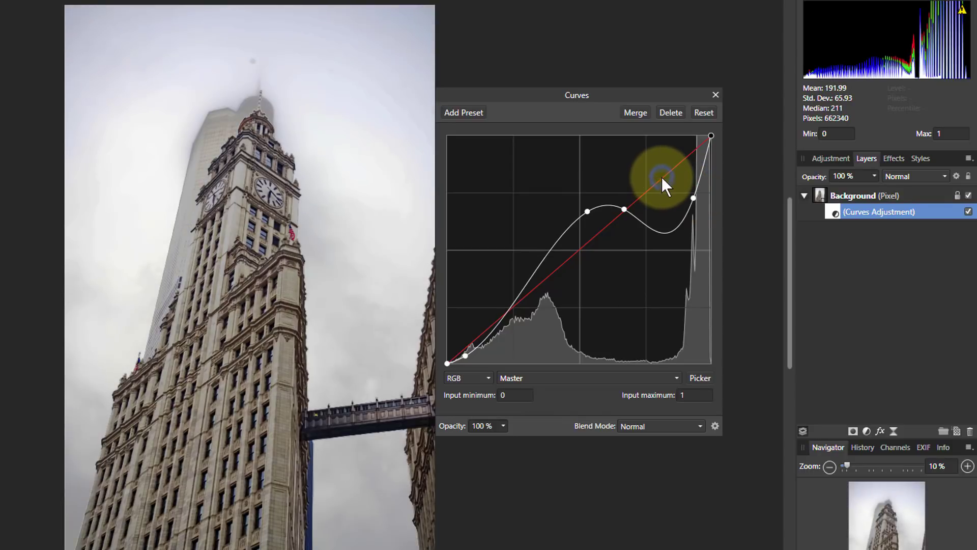
Step: Lower the upper-midtone point and add a point to flatten the midtone hump
left_click_drag(662, 177, 576, 204)
left_click(624, 220)
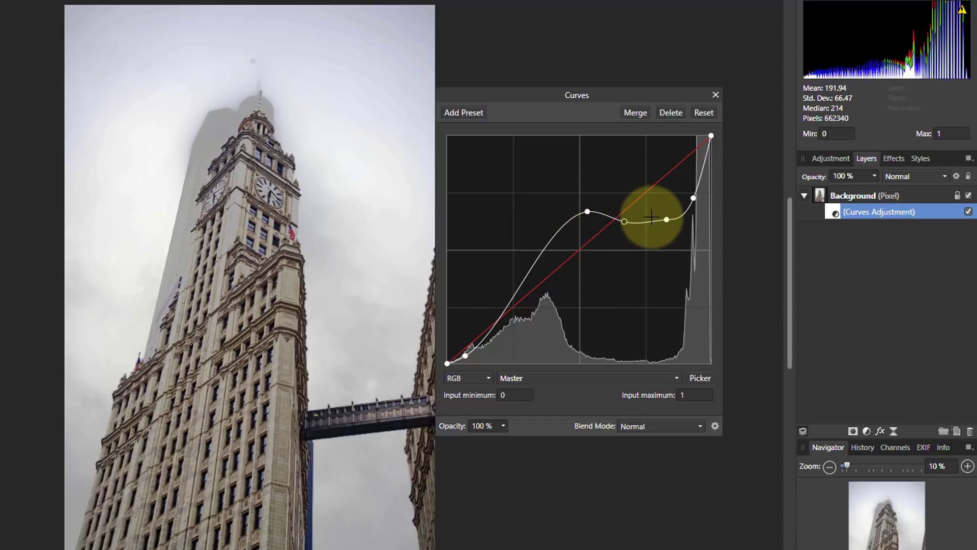
left_click_drag(586, 211, 574, 235)
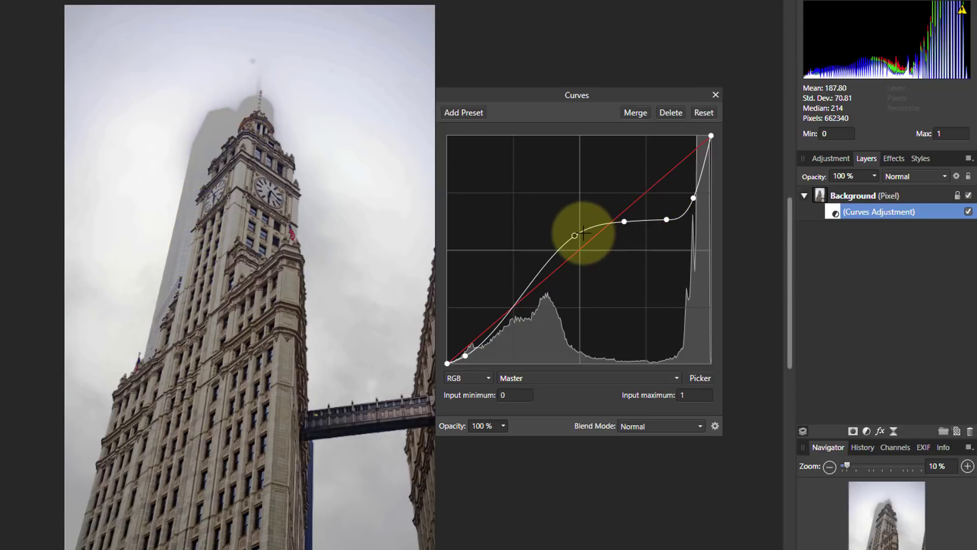
left_click_drag(577, 236, 633, 220)
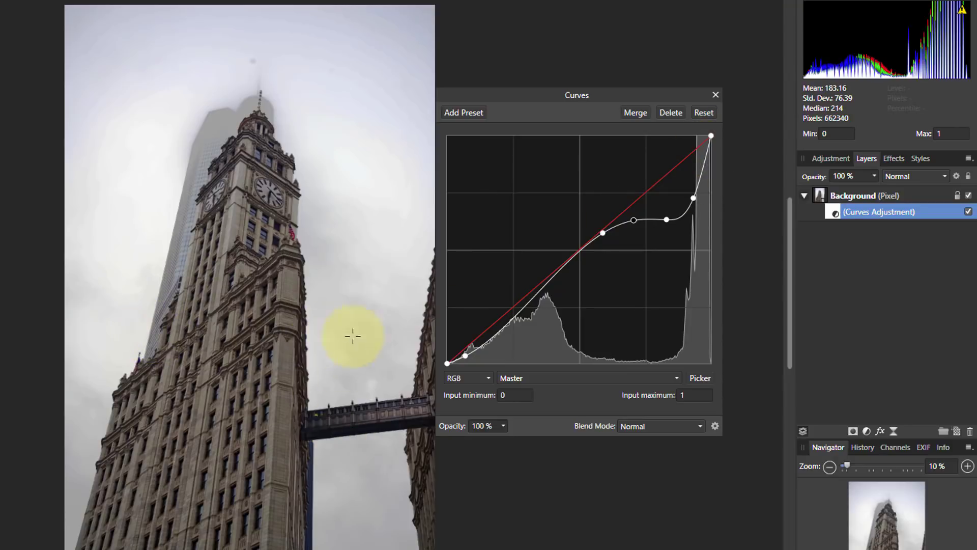
Step: Lift and refine a midtone point to brighten the tower, then add a node near the top
left_click(675, 216)
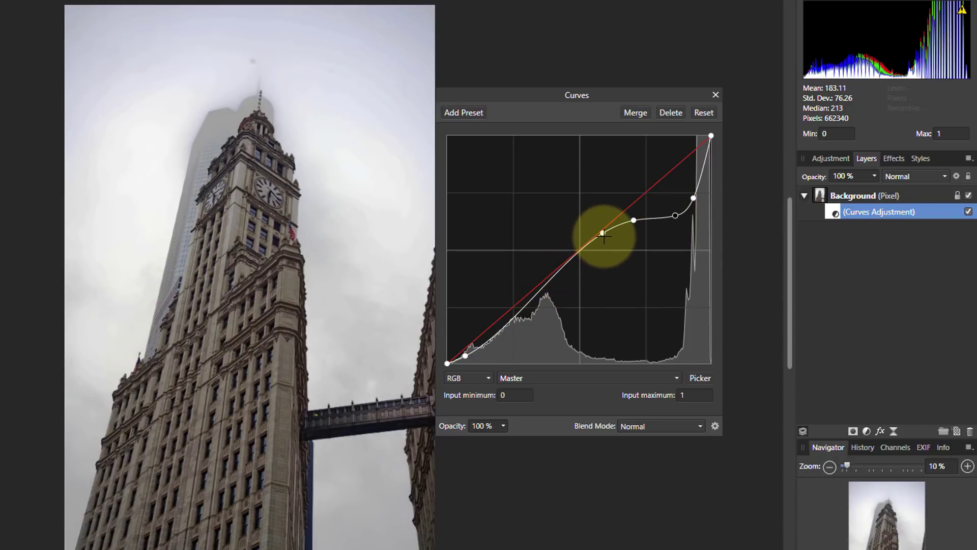
left_click_drag(591, 235, 555, 241)
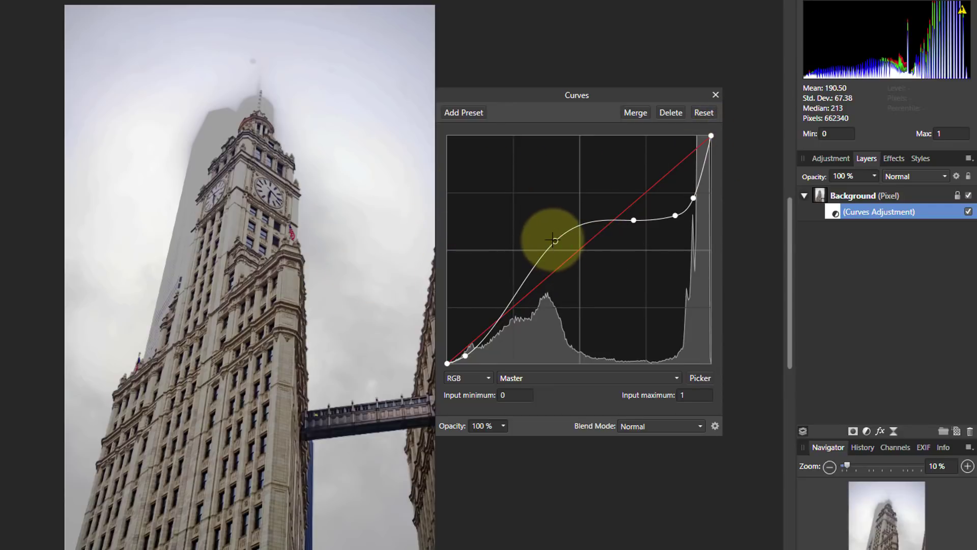
left_click_drag(553, 239, 542, 253)
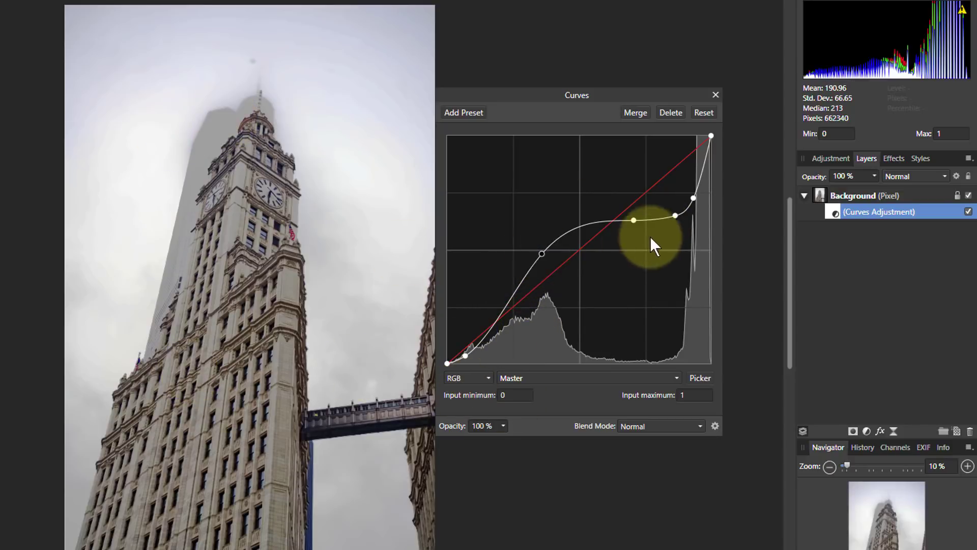
left_click(693, 197)
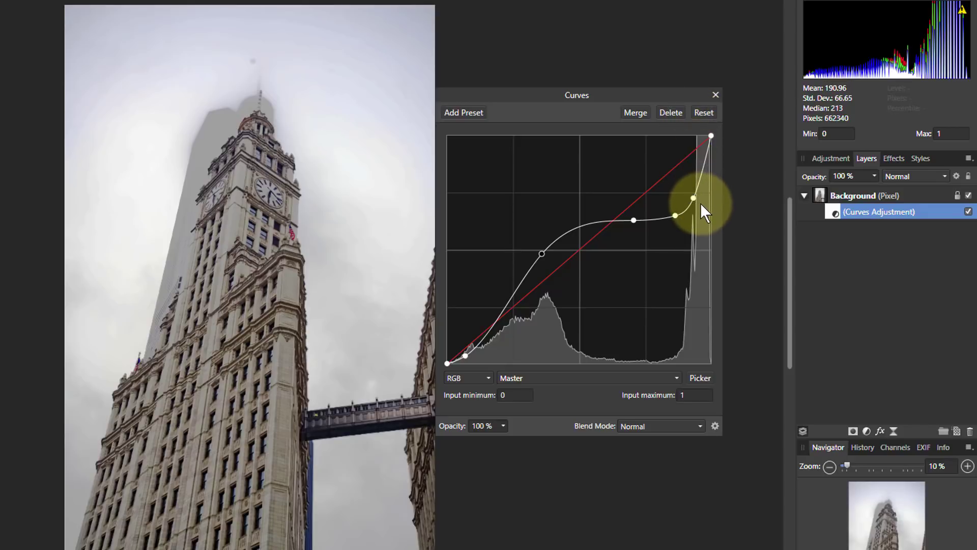
Step: Raise the highlight nodes and smooth the dip so the sky lightens
left_click_drag(693, 199, 691, 157)
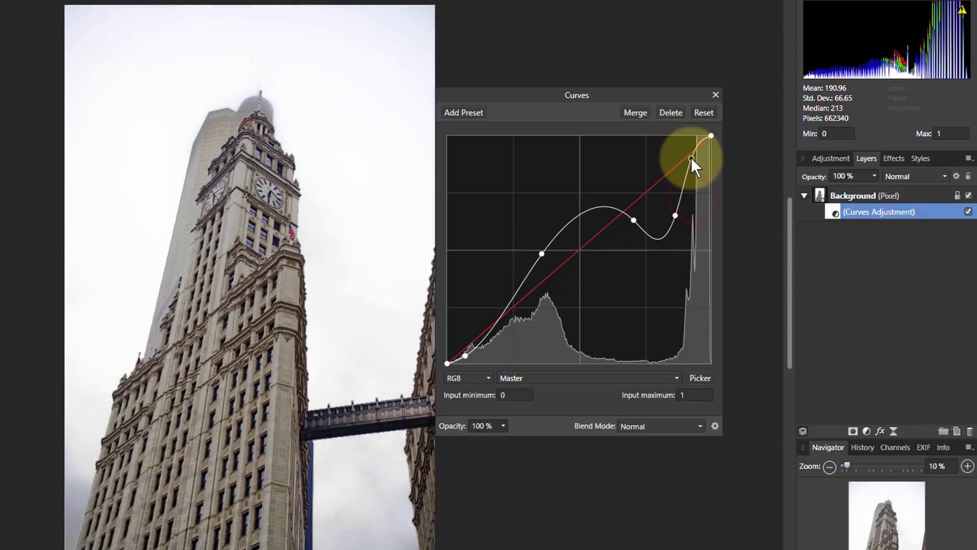
left_click(675, 217)
left_click_drag(633, 220, 682, 188)
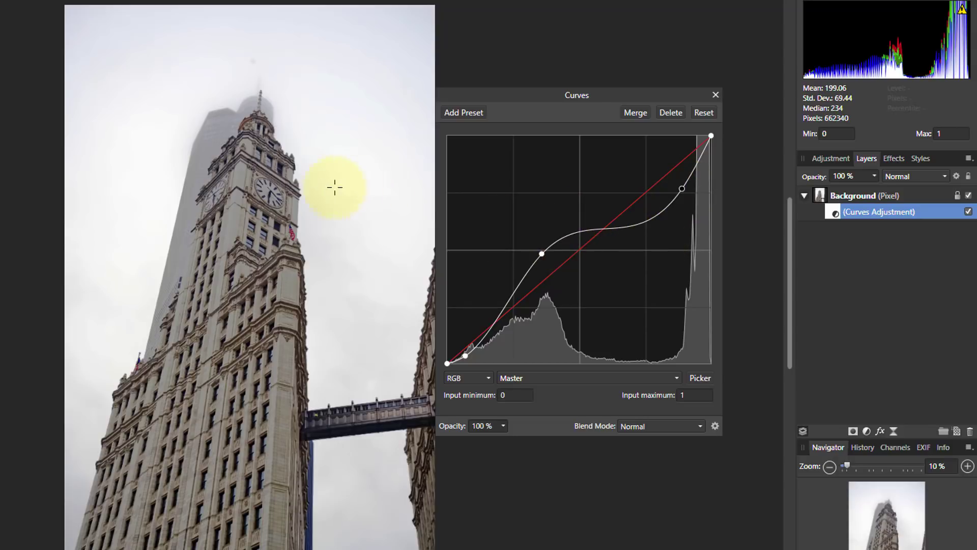
left_click_drag(682, 189, 692, 168)
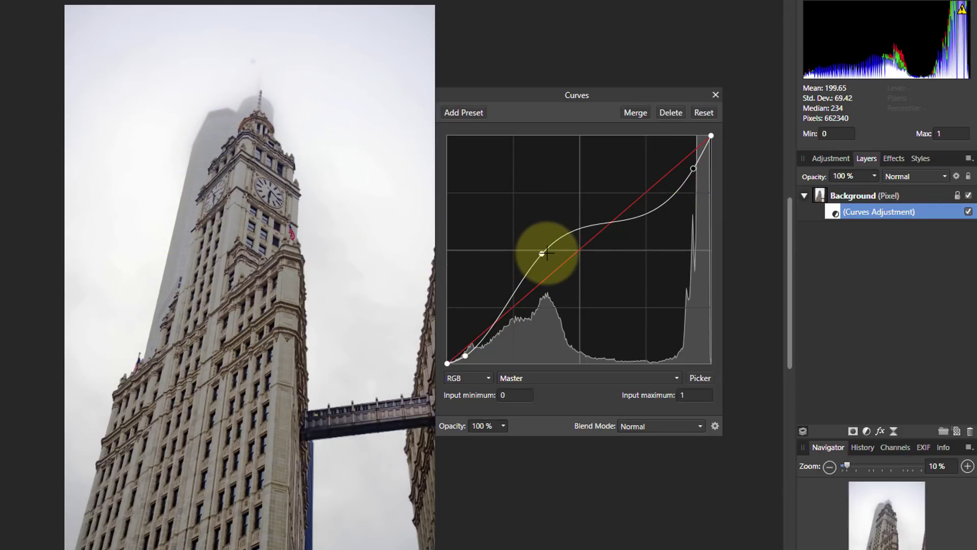
Step: Undo the stray midtone move and shift the midtone point right and up for a softer S-curve
left_click_drag(541, 250, 551, 247)
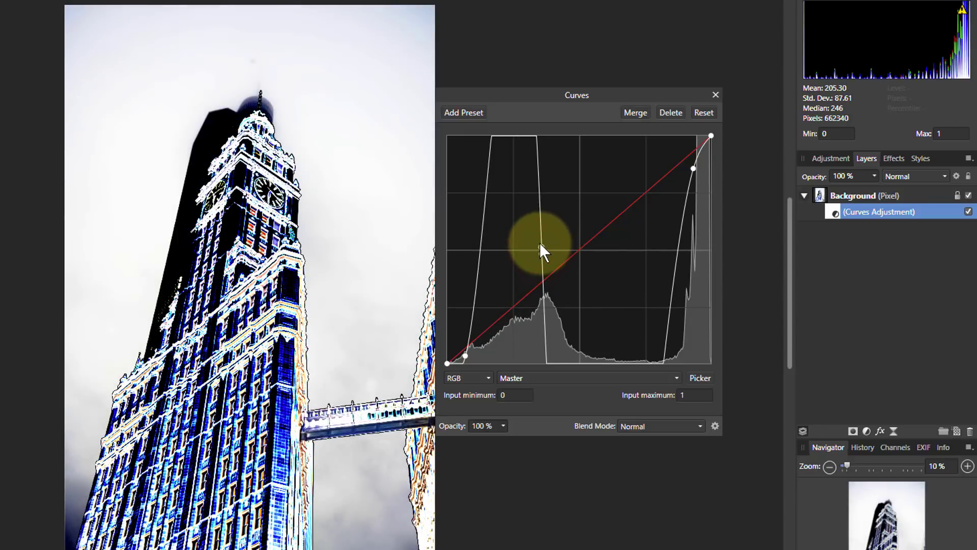
key("ctrl+z")
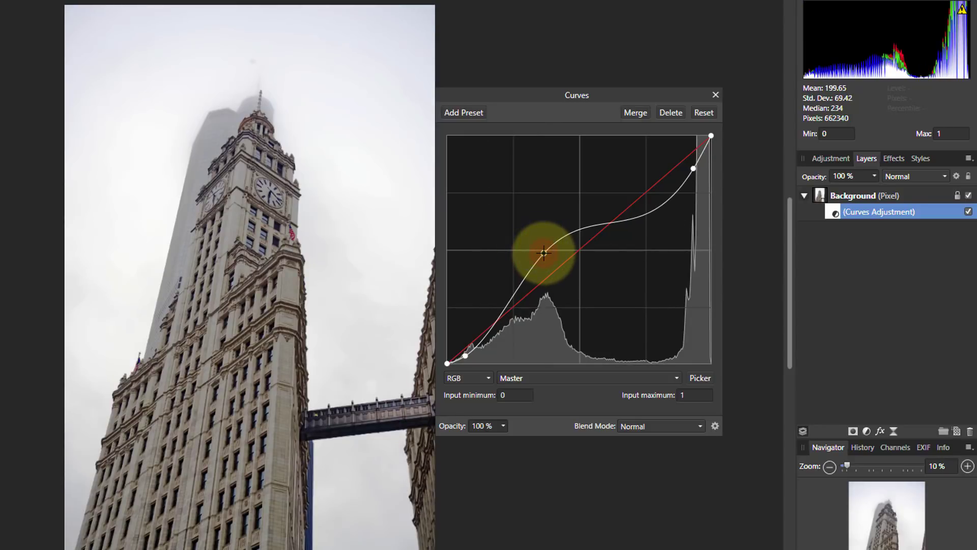
left_click_drag(542, 252, 589, 212)
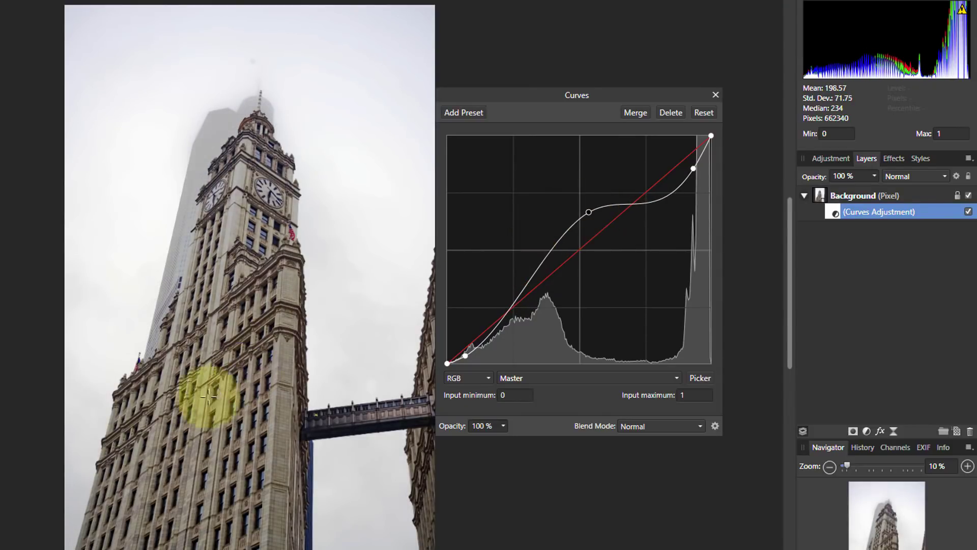